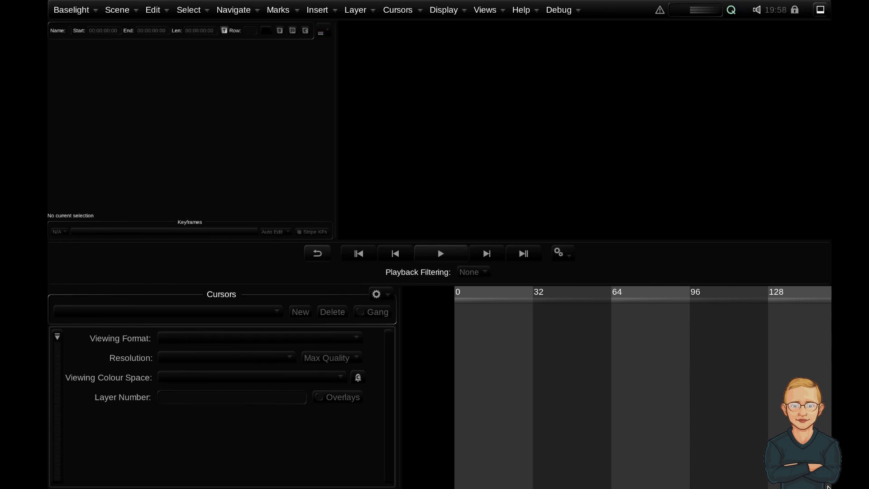
- Switch to the bl-setups application and show the settings editor for the HD 25p (444) setup
click(72, 10)
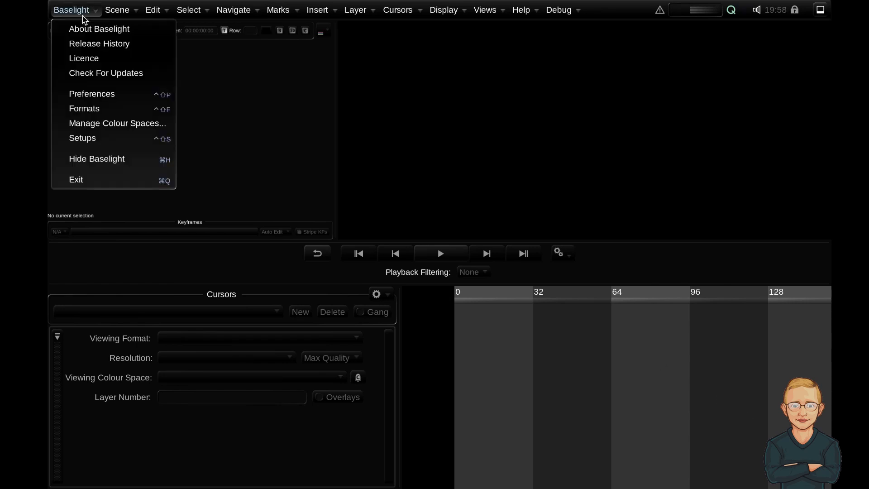
click(701, 440)
key(super+Tab)
key(super+Tab)
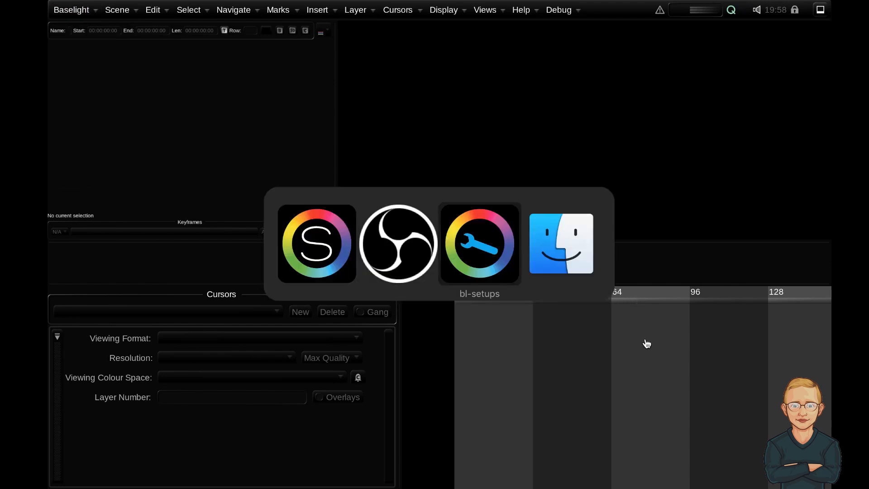
click(481, 243)
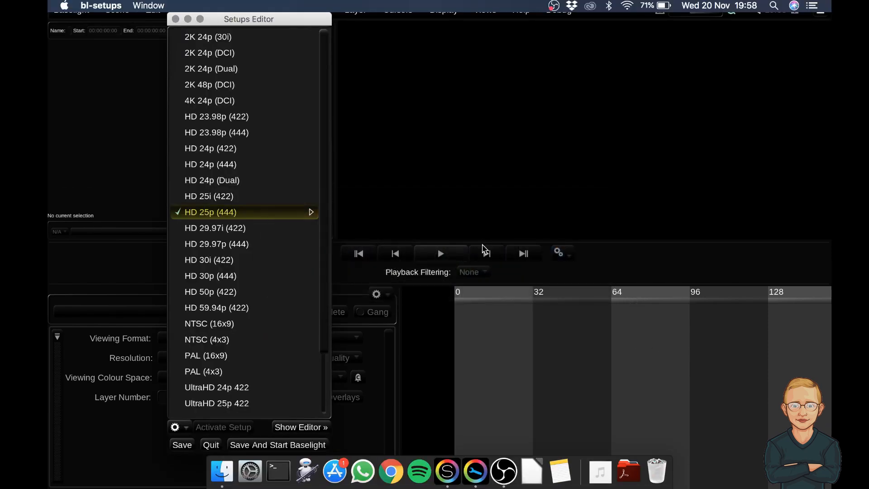
drag(234, 19, 262, 8)
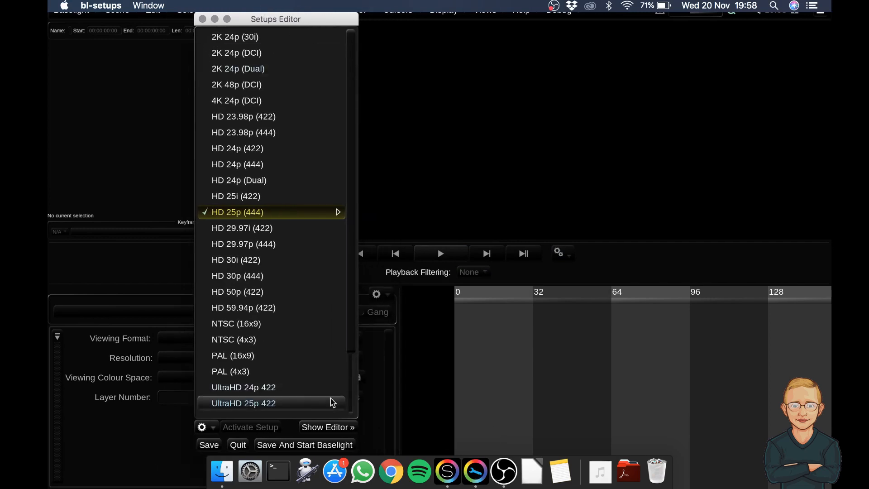
drag(350, 111, 363, 81)
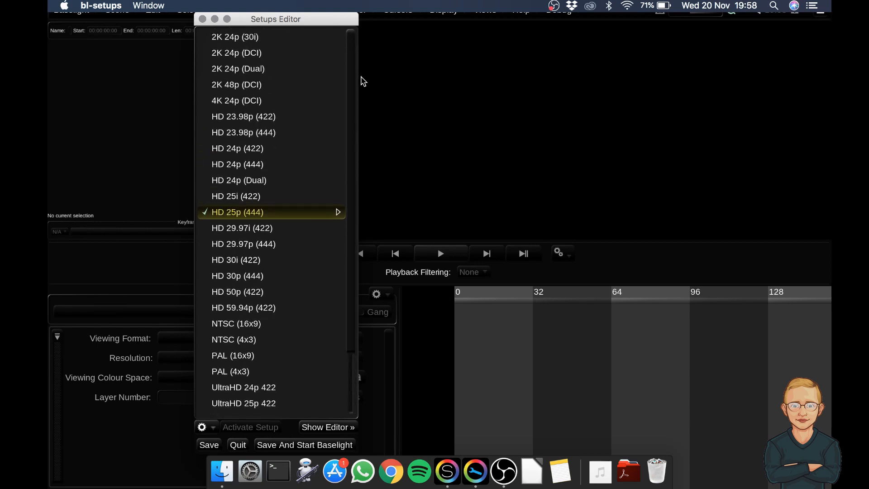
click(325, 428)
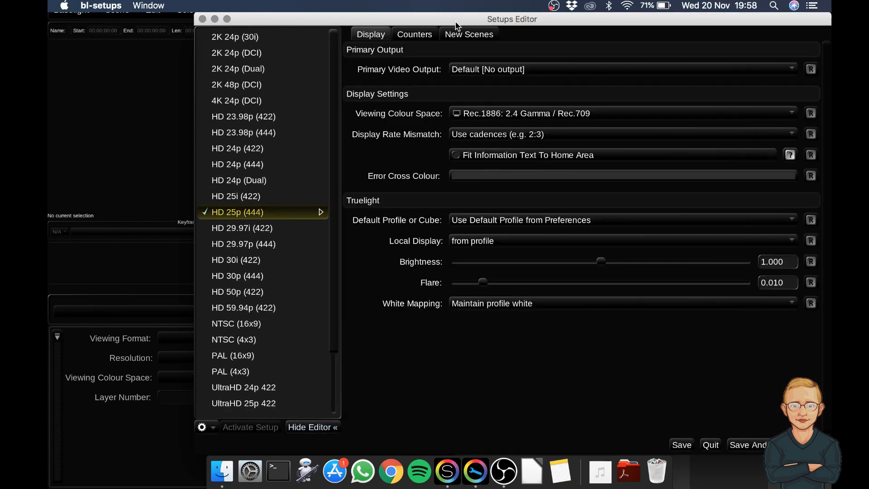
drag(456, 22, 396, 23)
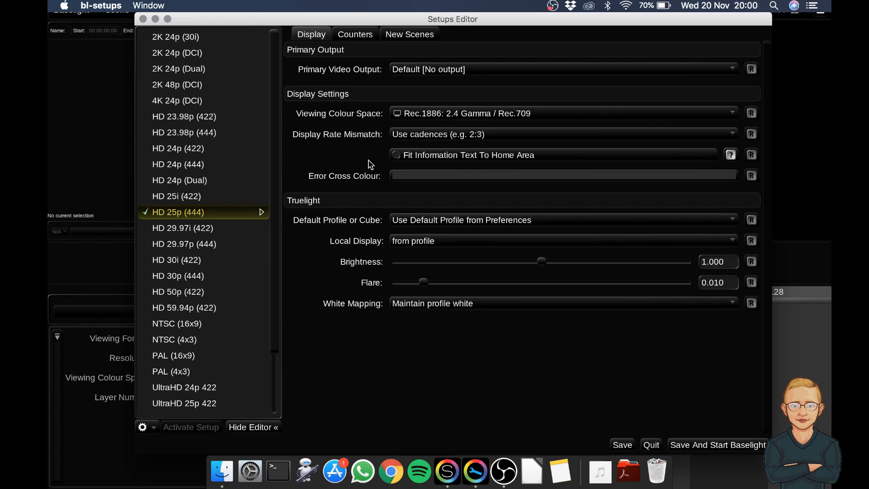
- Set the Working Colour Space for new scenes in the HD 25p (444) setup to ACES: Linear / AP0
click(400, 37)
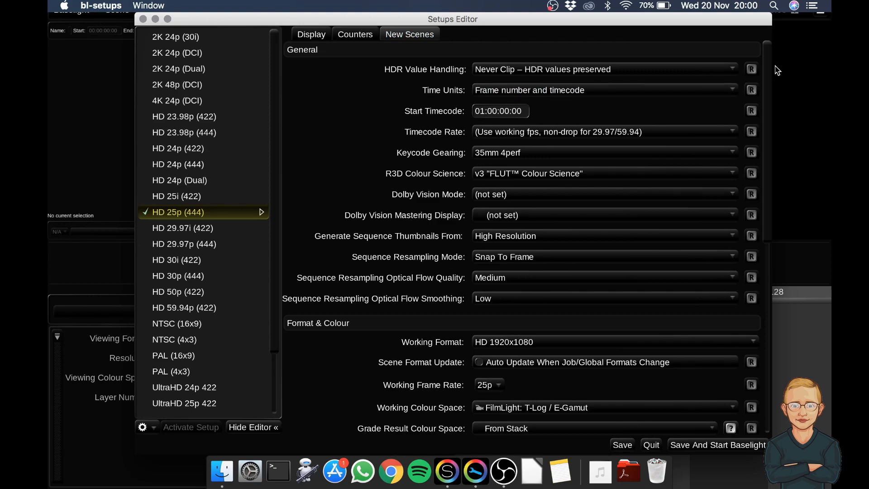
drag(769, 66, 776, 145)
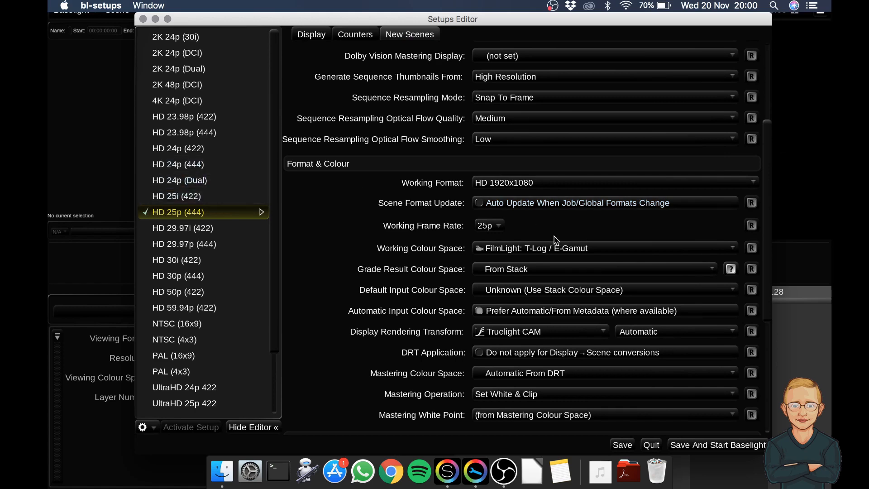
click(496, 252)
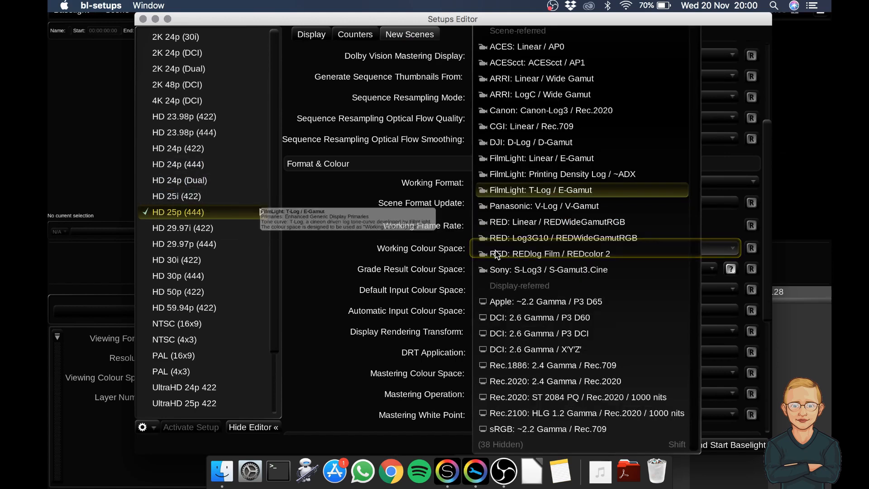
click(538, 47)
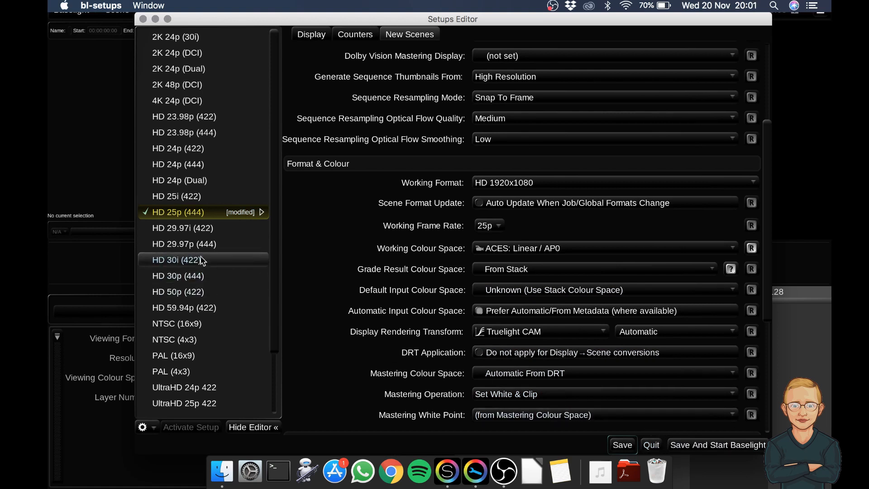
- Activate the HD 24p (444) setup and switch back to HD 25p (444), closing the Setups Editor
click(194, 164)
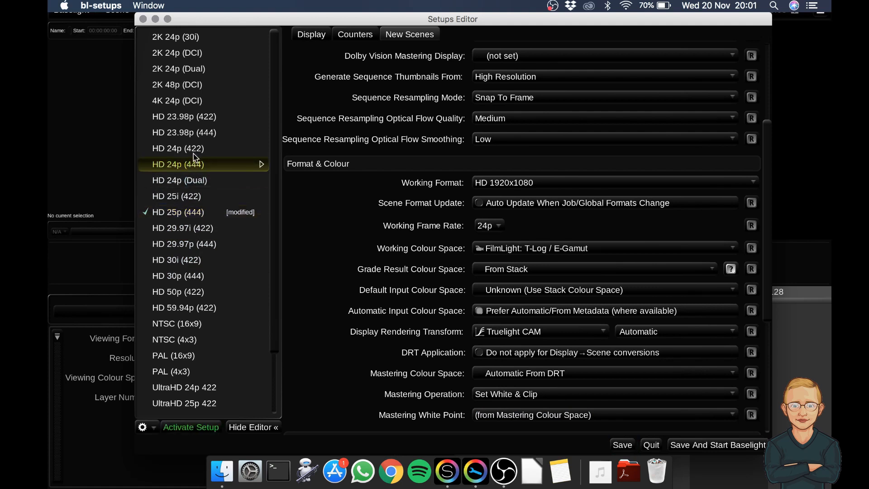
click(201, 429)
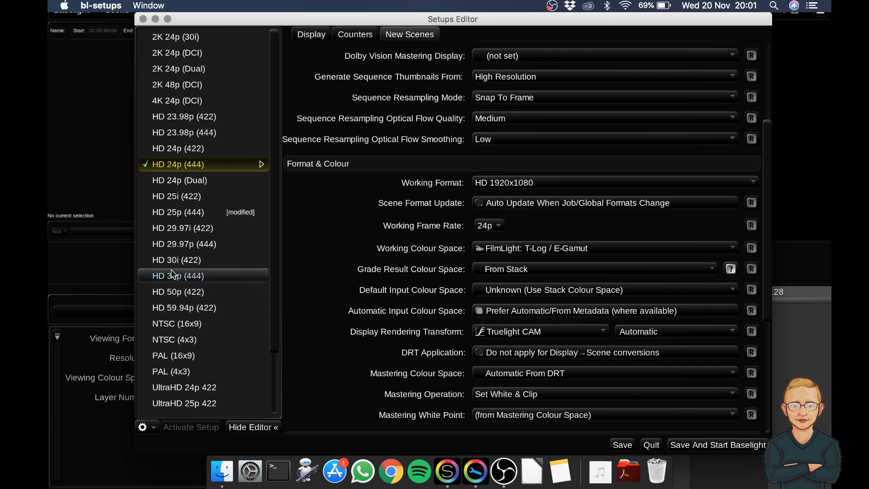
double_click(190, 213)
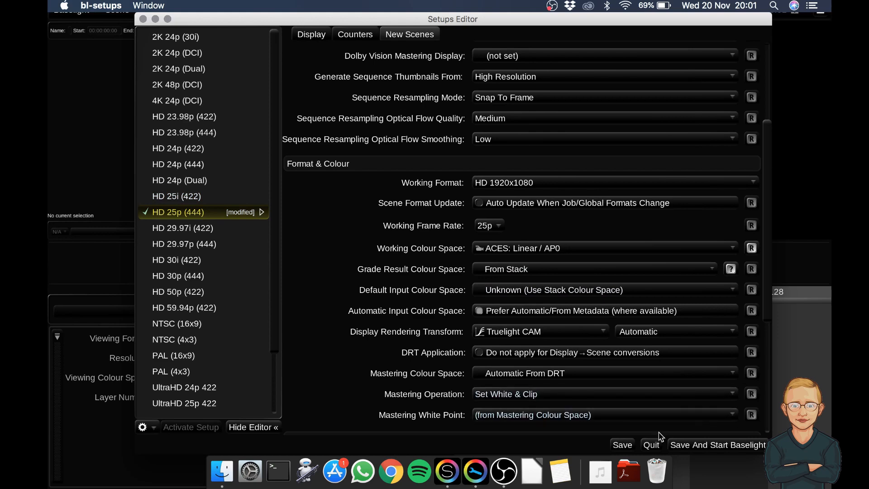
click(143, 19)
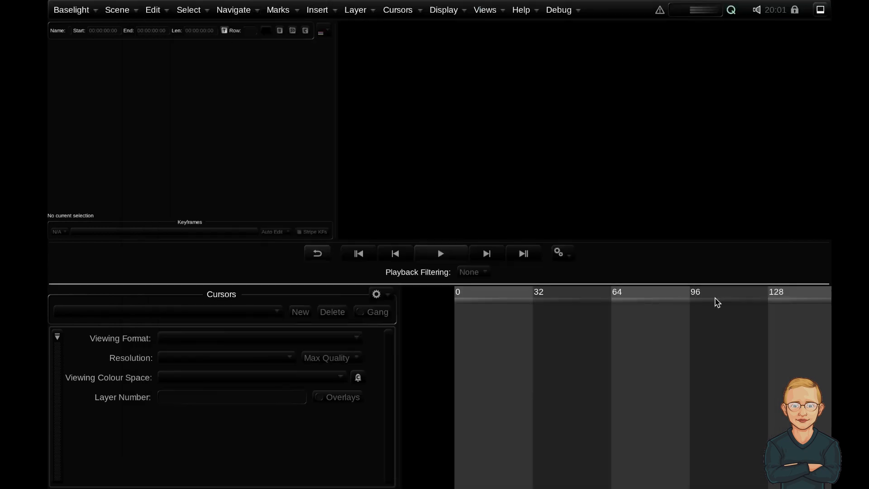
- Open Setups from within Baselight with its editor shown and examine the setup list and display settings
click(87, 12)
click(136, 137)
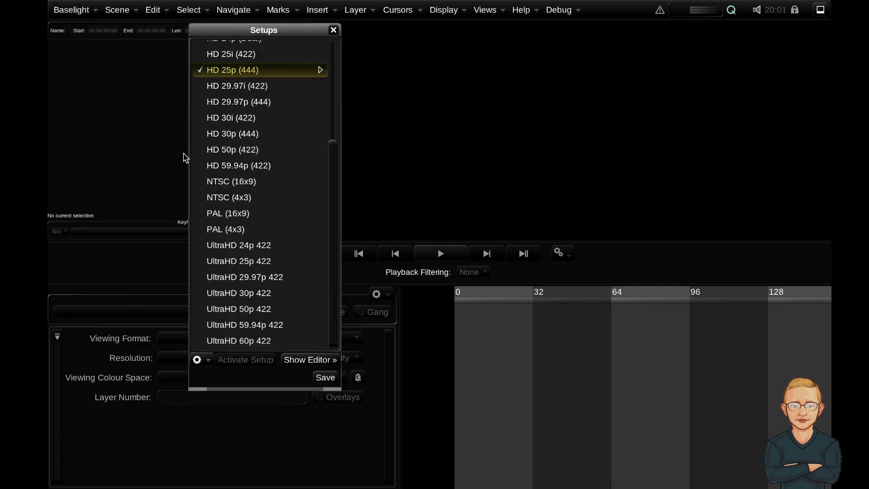
drag(244, 36, 213, 33)
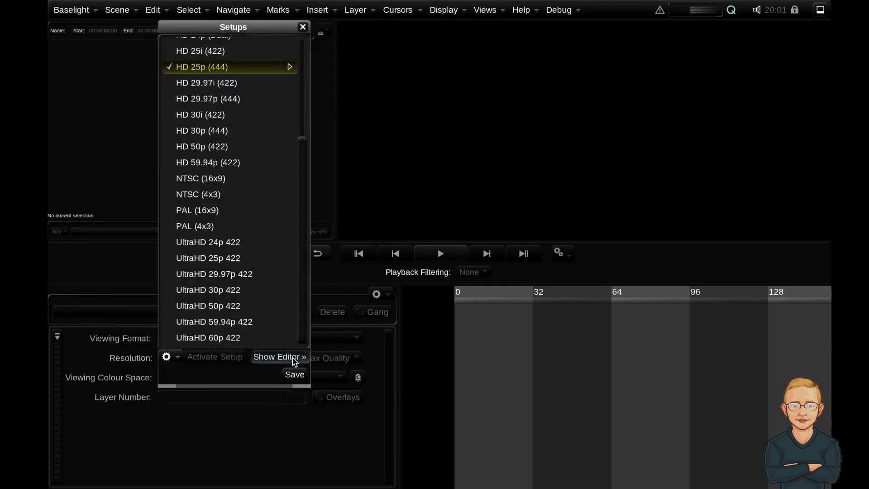
click(290, 356)
click(86, 11)
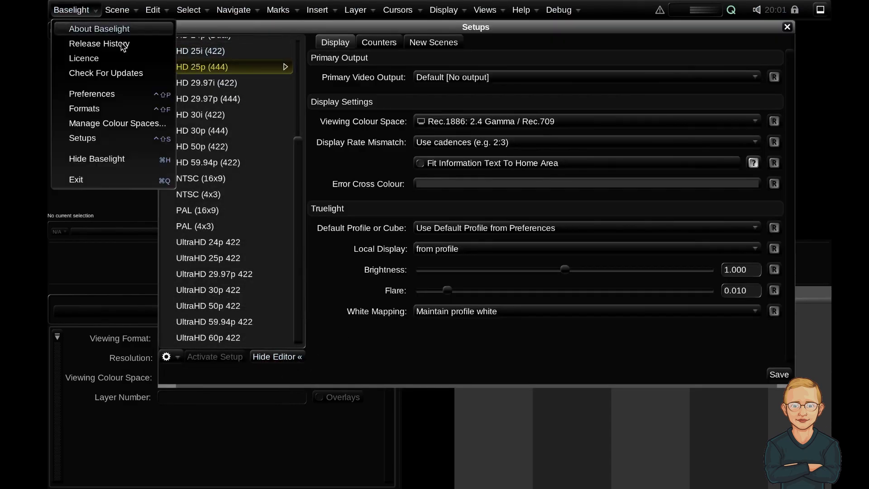
click(496, 442)
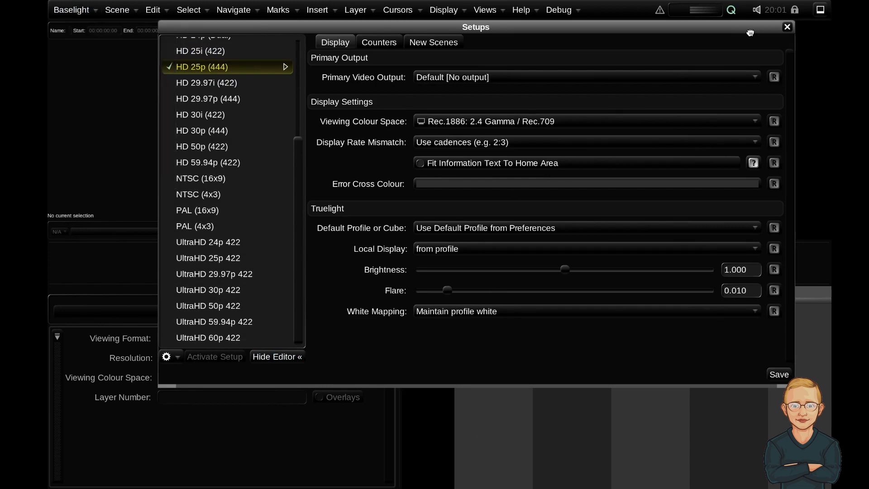
scroll(236, 163, up, 3)
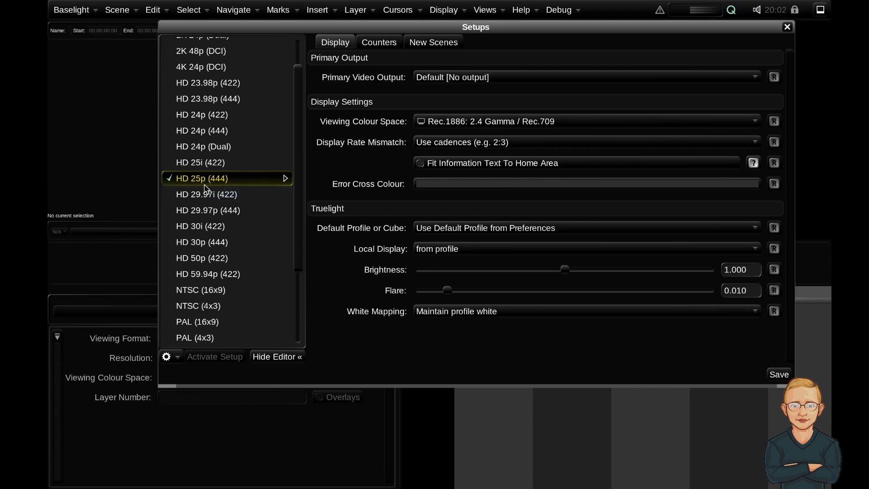
click(788, 27)
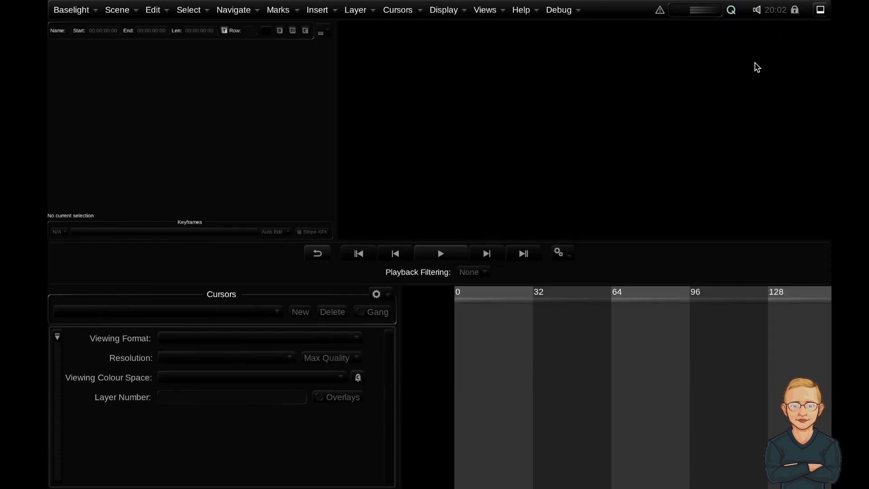
- Start a new scene in the tutorials job of the Job Manager, naming it "1.3 - Scenes and Setups"
click(485, 10)
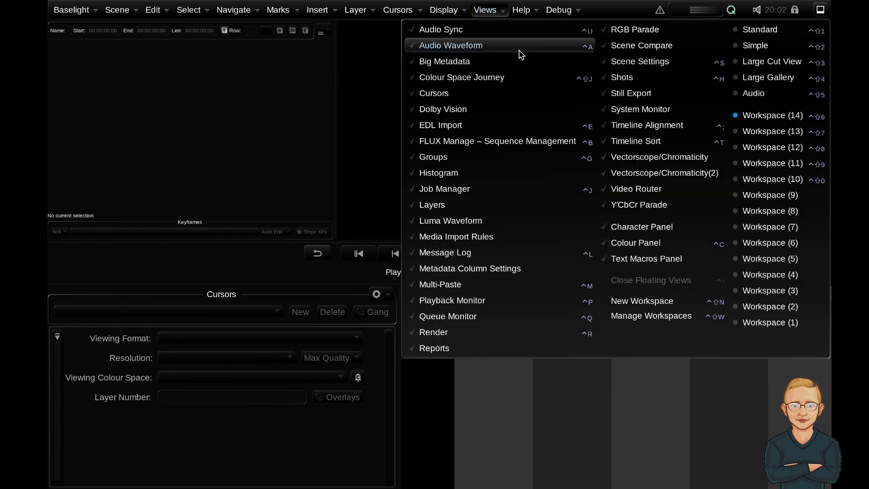
click(455, 190)
click(566, 68)
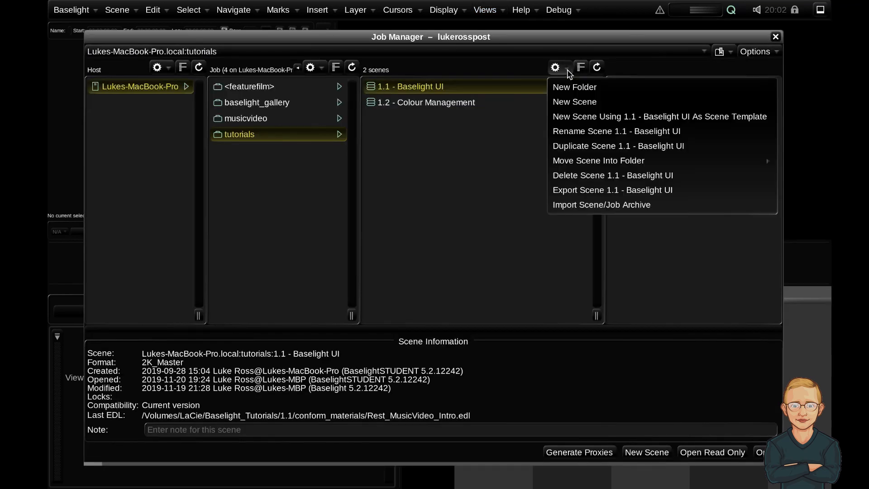
click(568, 72)
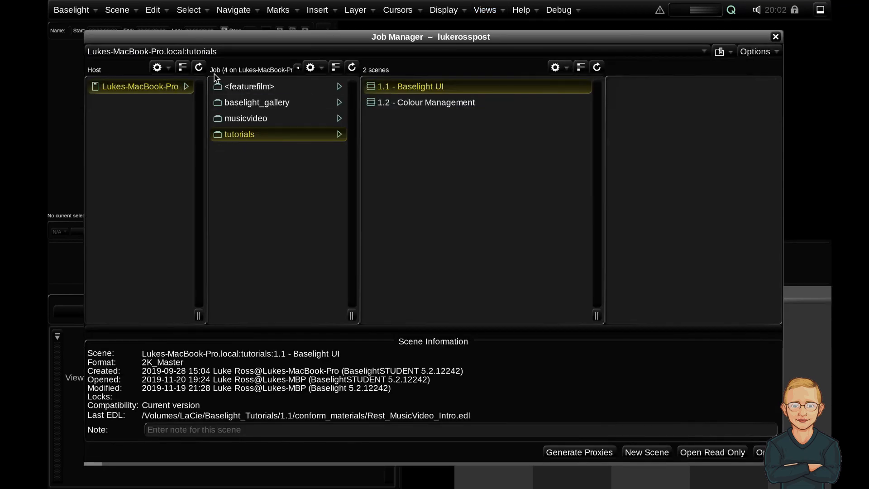
click(555, 67)
click(588, 99)
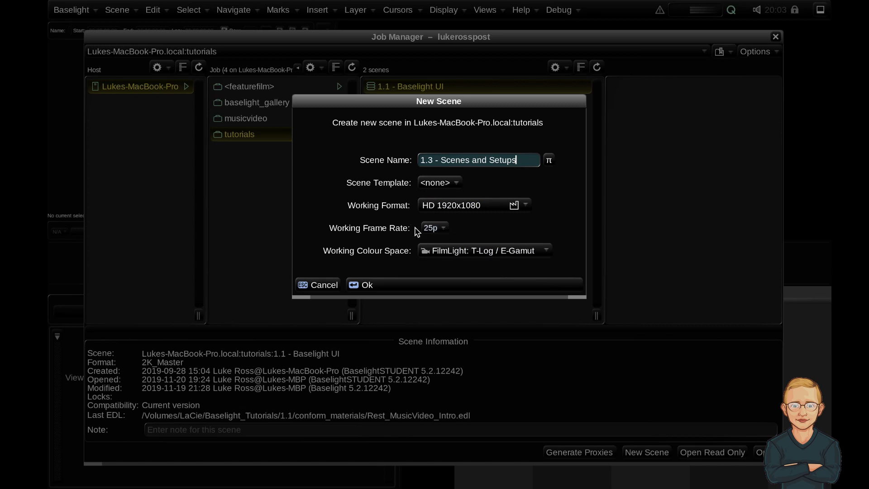
- Create the scene with ACEScct: ACEScct / AP1 as its Working Colour Space and close the Job Manager
click(469, 258)
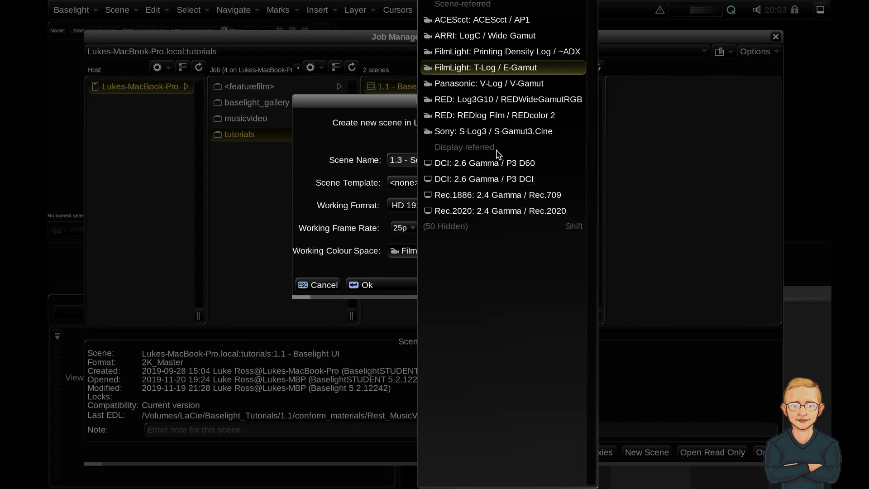
click(482, 19)
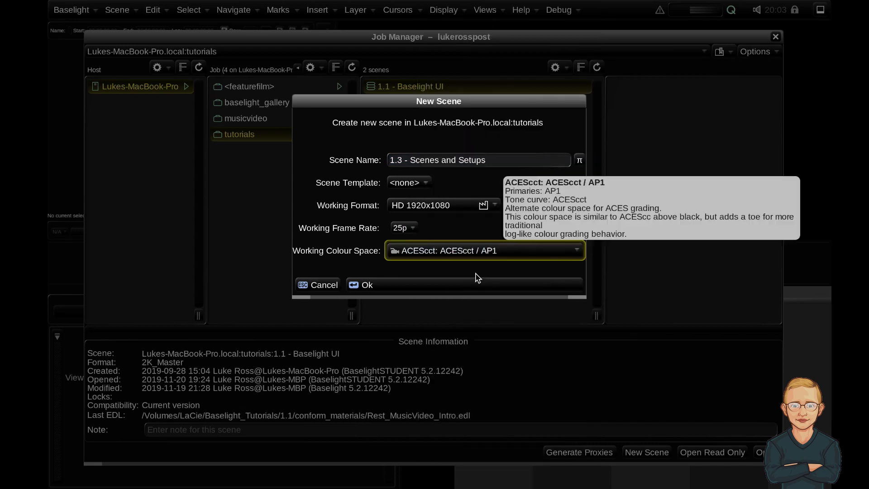
click(447, 291)
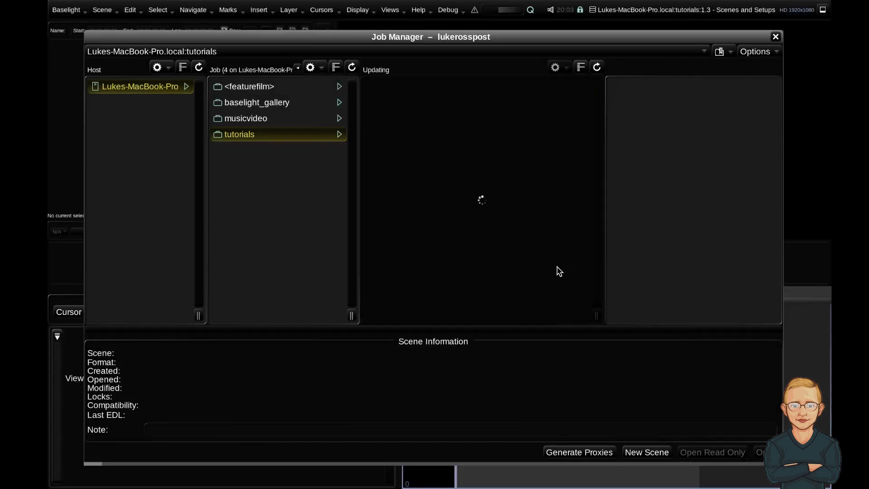
click(775, 37)
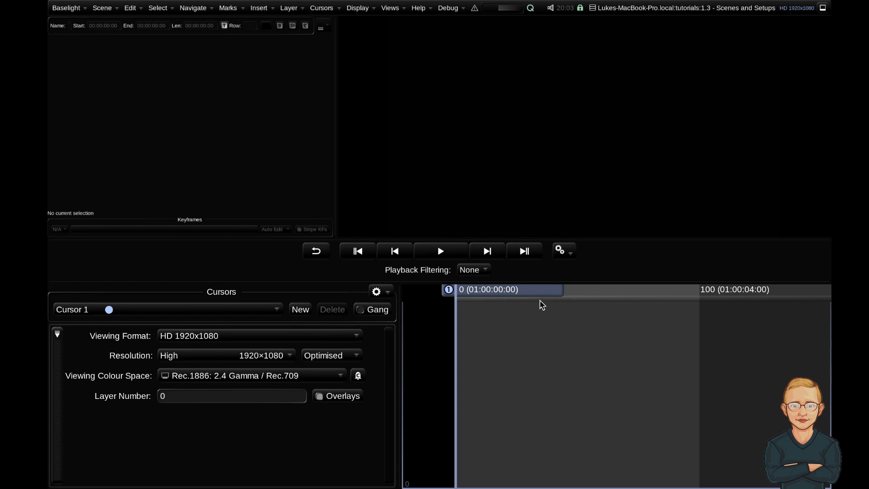
- In the Scene Settings for format and colour, set the Display Rendering Transform to ACES RRT 1.0.1
click(391, 7)
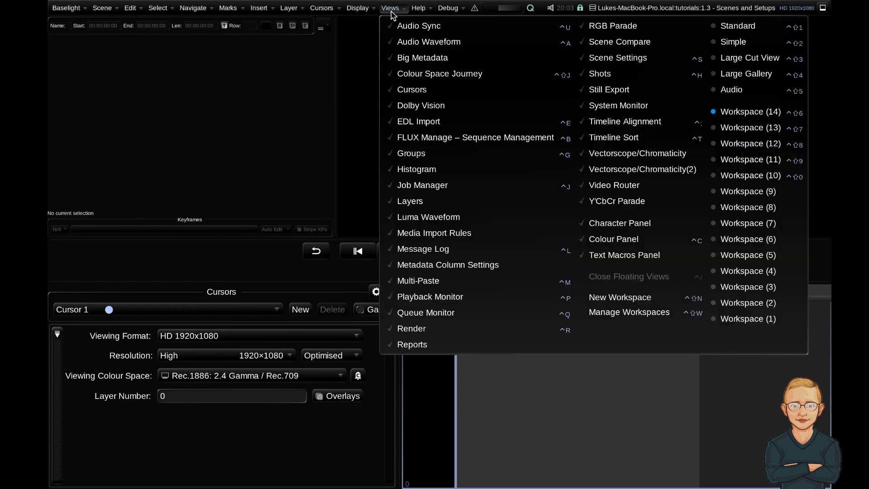
click(671, 57)
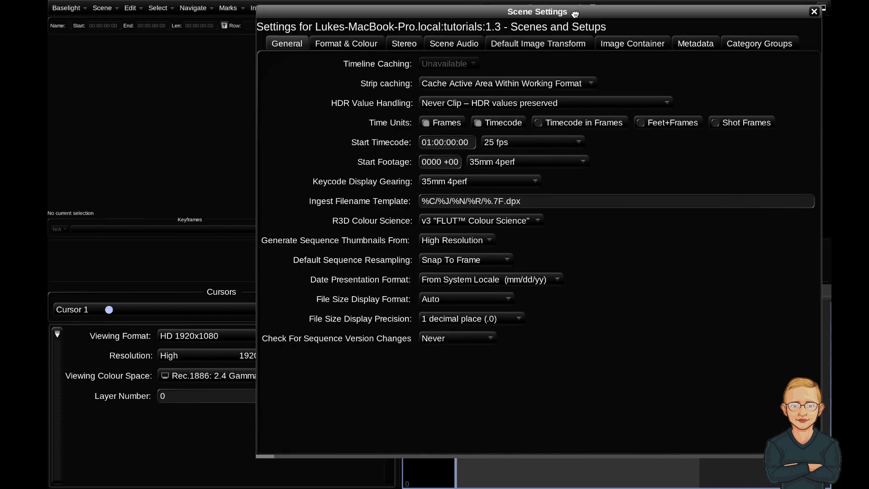
drag(572, 11, 487, 29)
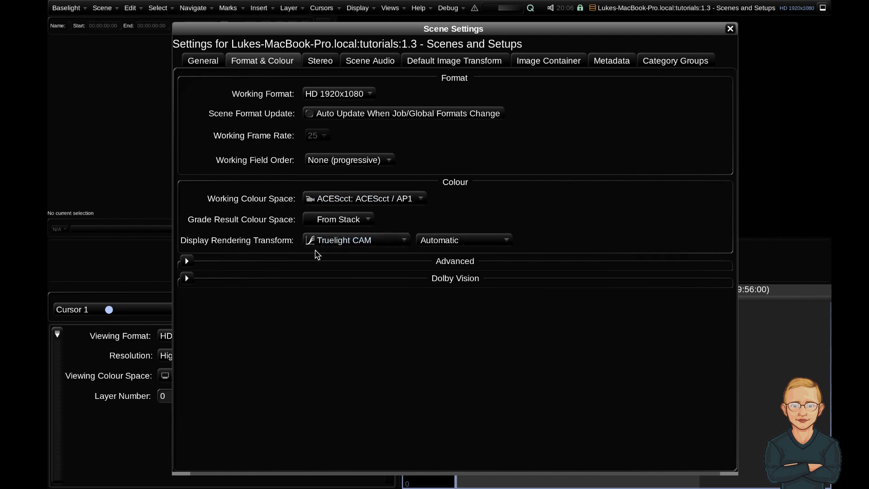
click(337, 243)
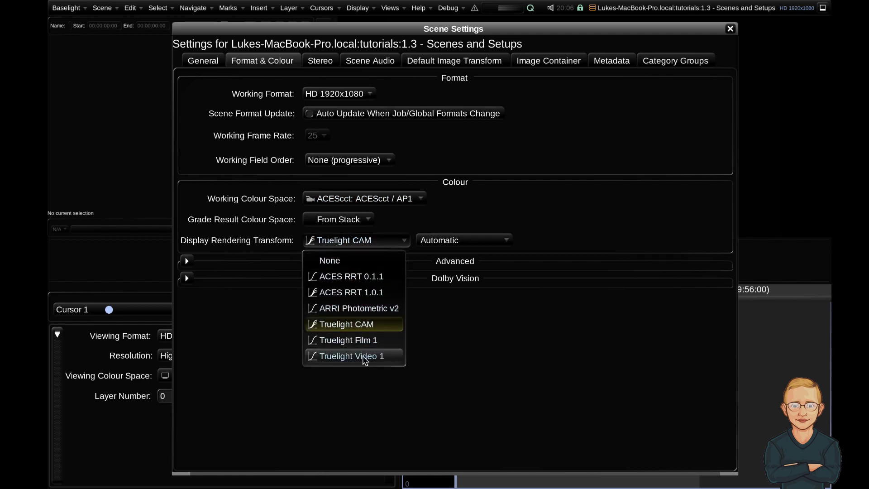
click(380, 294)
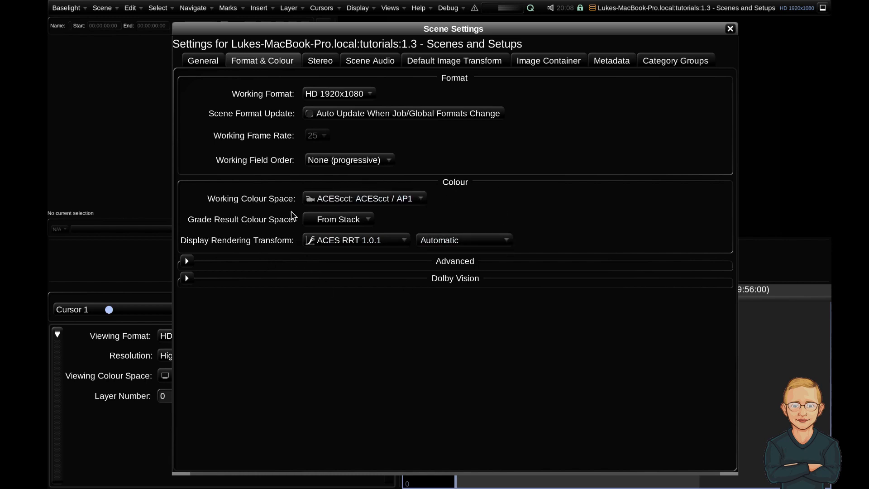
- Set the Scene Audio type to File or Movie, review the scene's Image Container settings and close Scene Settings
click(371, 62)
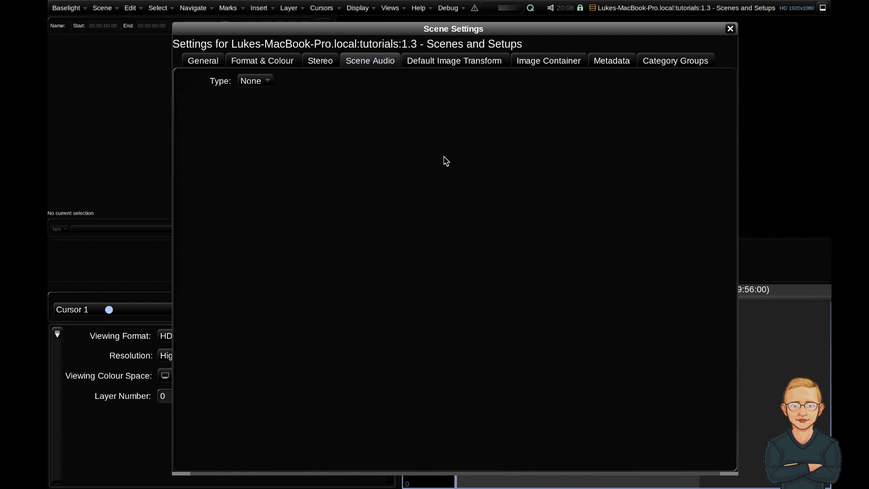
click(266, 82)
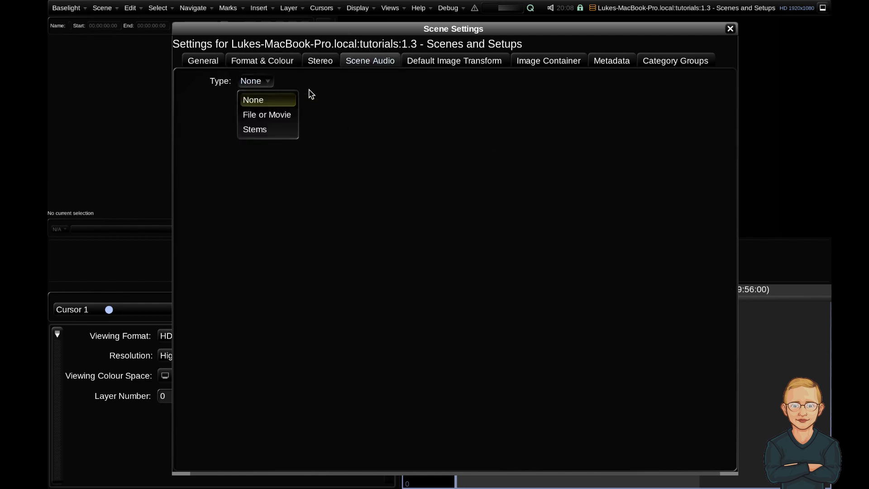
click(278, 117)
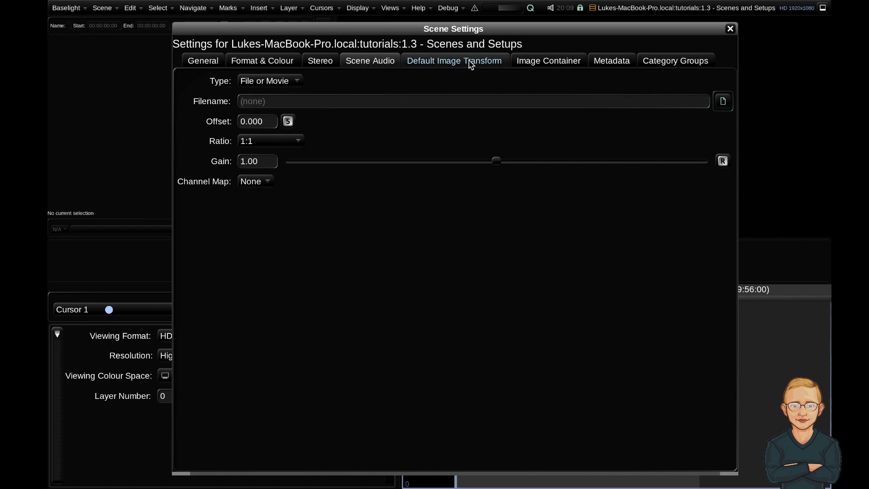
click(534, 66)
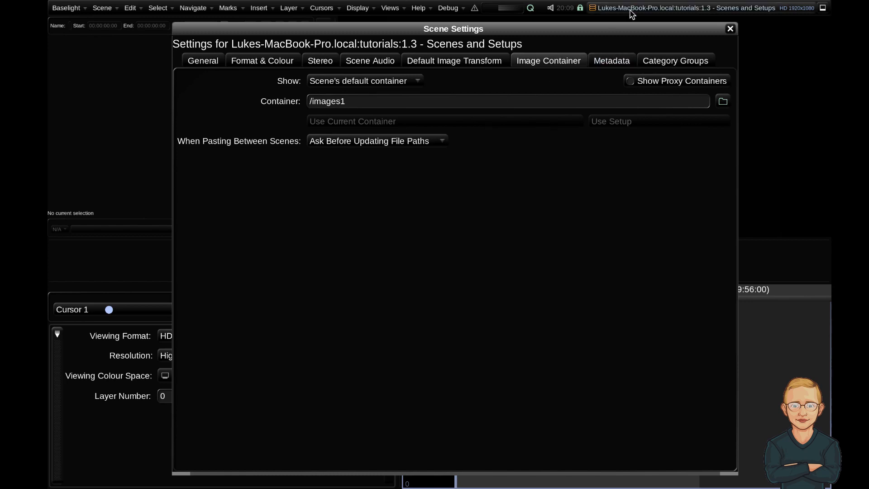
click(731, 29)
- Open FLUX Manage and browse the LaCie drive to /_REST_BACKUP/spaces_rest_190408/media/190803
click(391, 7)
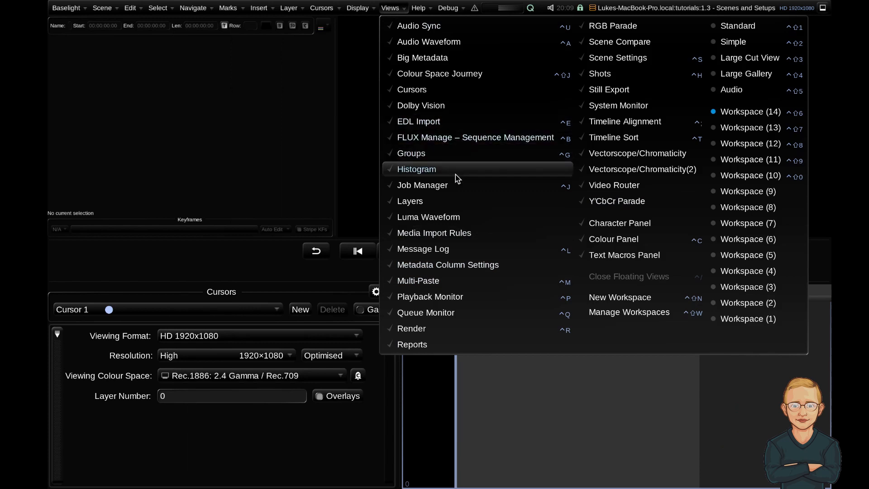
click(454, 139)
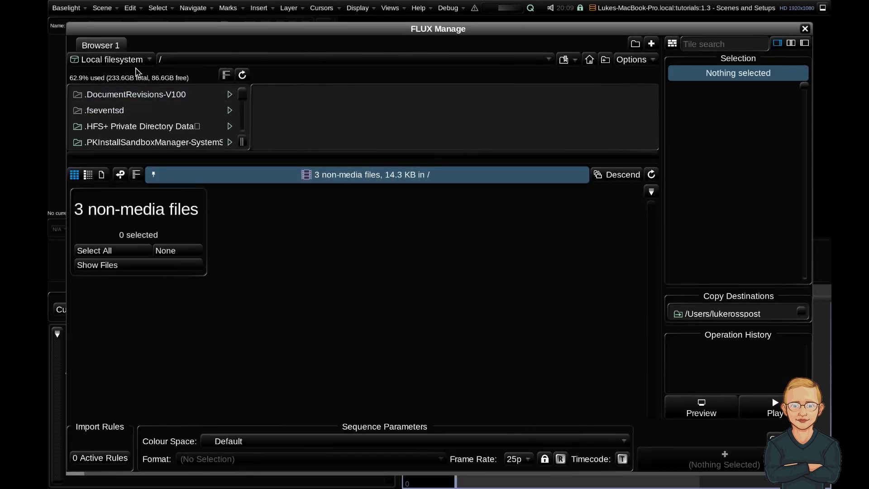
click(132, 61)
click(111, 142)
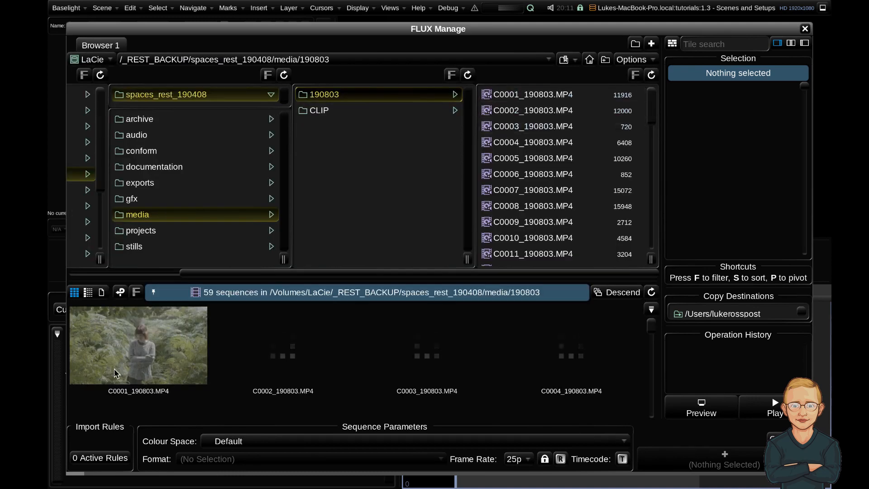
- Insert the clip C0001_190803.MP4 into the timeline, changing the scene's container to /Volumes/LaCie, and close FLUX Manage
click(116, 373)
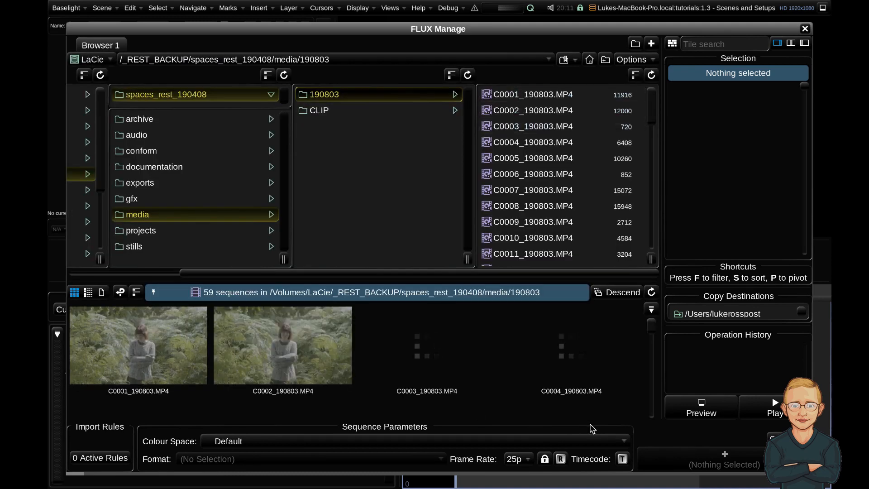
click(775, 460)
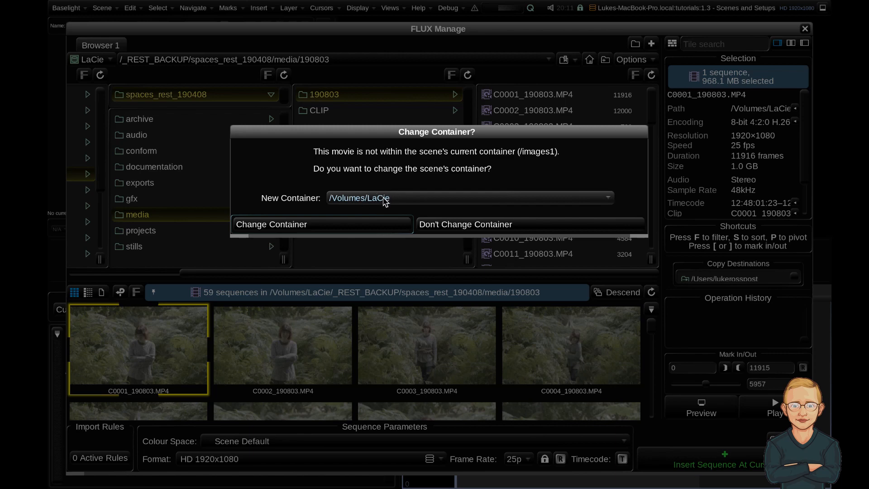
click(345, 223)
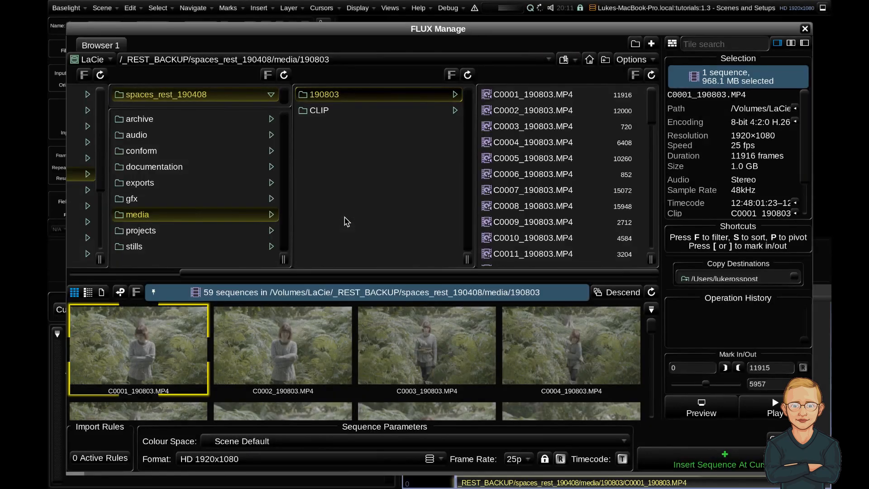
click(805, 28)
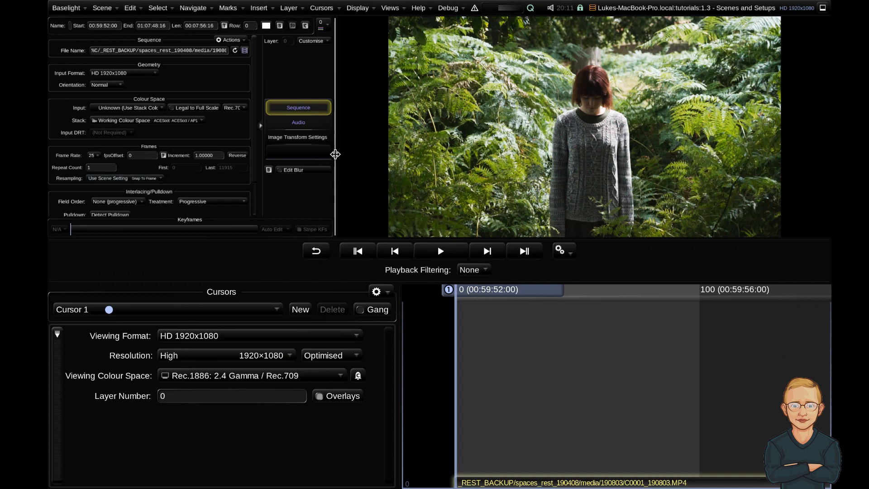
- Widen the strip parameter area until the clip's full File Name fits, and examine its %C prefix
drag(334, 153, 457, 151)
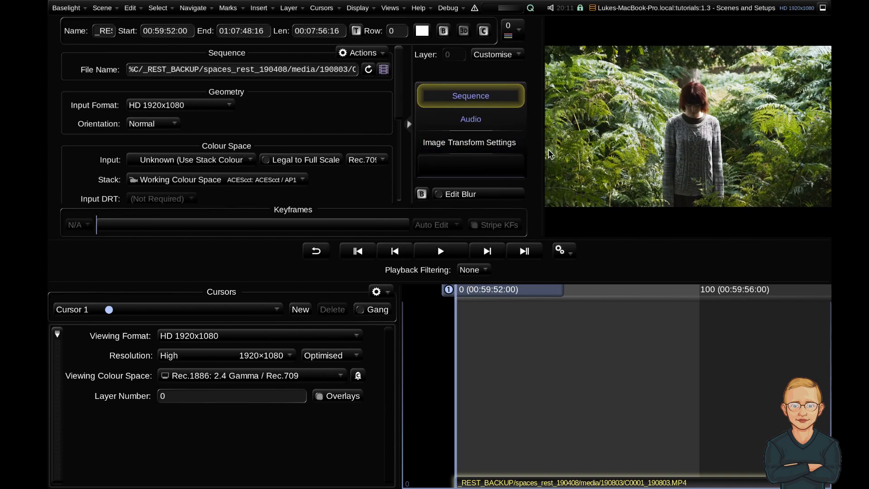
drag(542, 151, 672, 151)
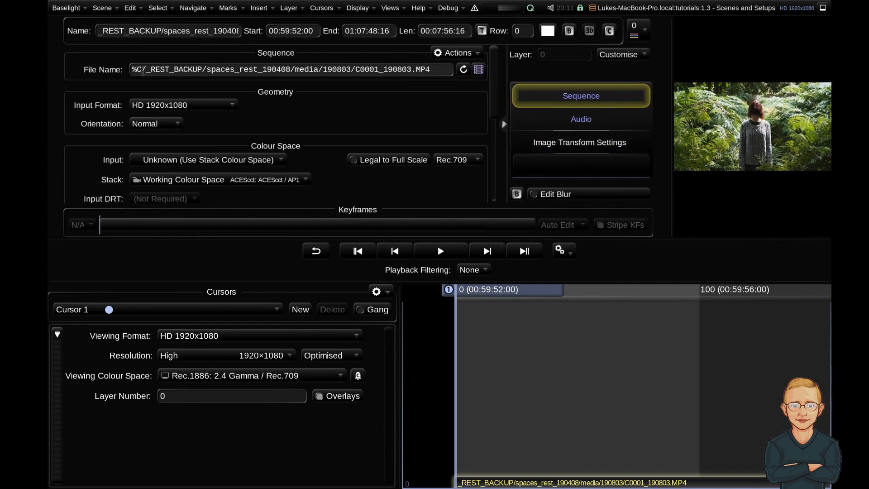
click(143, 71)
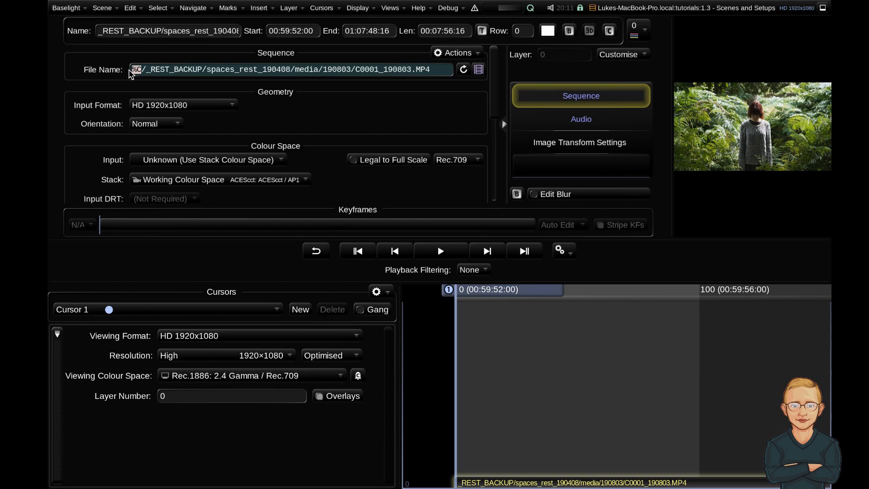
click(155, 69)
- Open the scene's Image Container settings and compare the Container path with the %C prefix in the clip's File Name
click(391, 8)
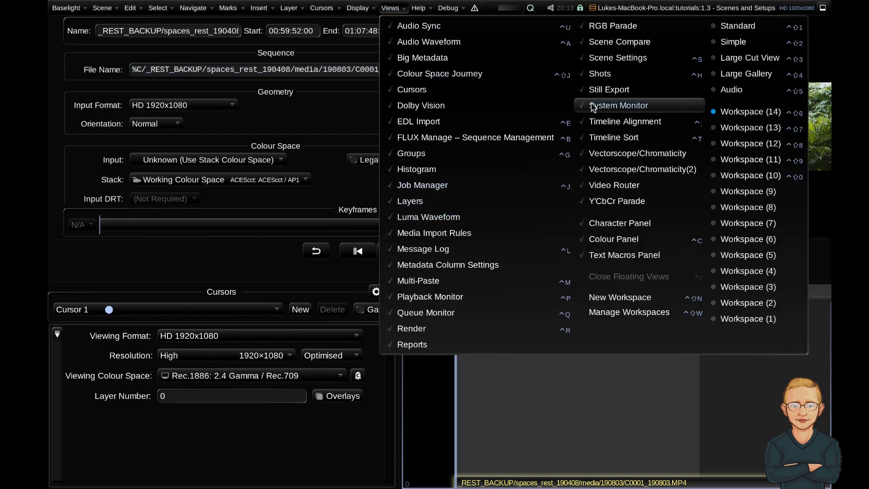
click(613, 58)
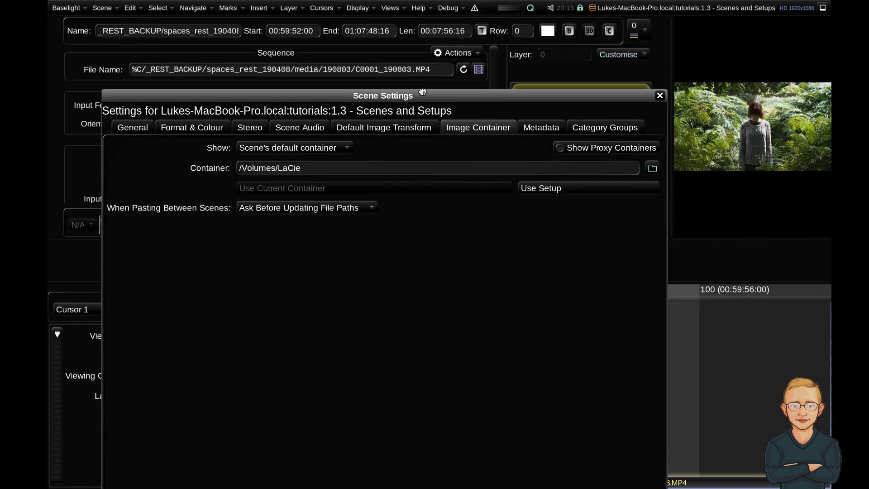
drag(422, 92, 399, 97)
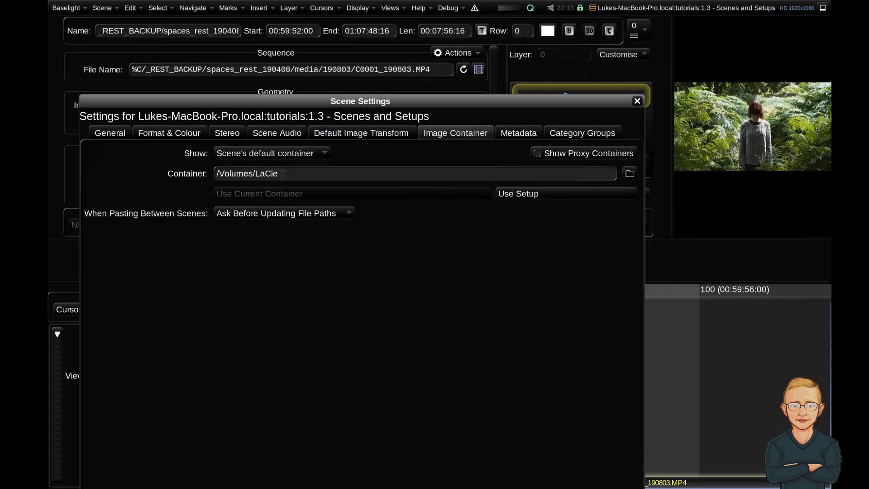
drag(280, 174, 216, 174)
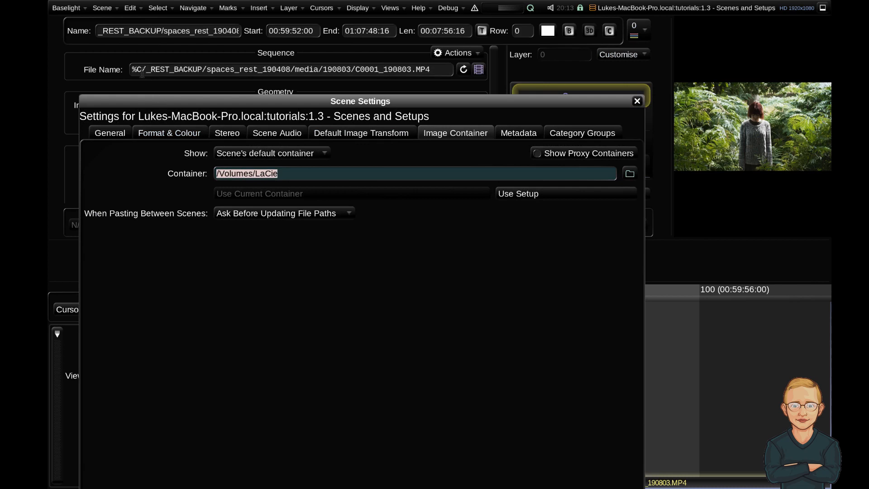
drag(292, 174, 189, 174)
click(278, 176)
drag(255, 174, 314, 172)
click(139, 69)
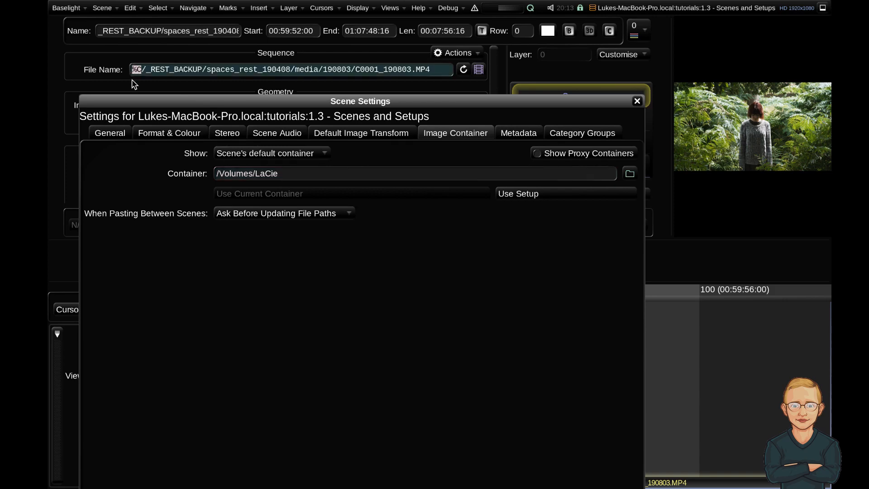
drag(277, 174, 191, 173)
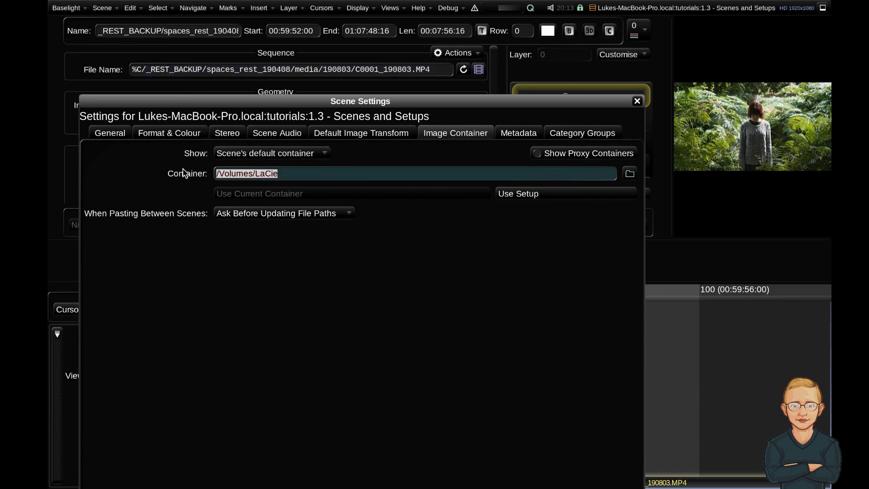
drag(388, 102, 385, 100)
- Change the scene's default image container to the root of the Local filesystem
click(624, 172)
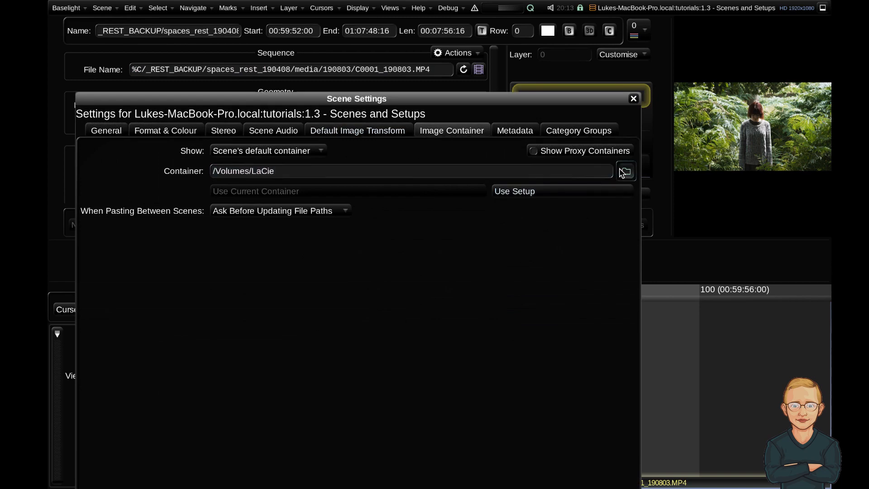
click(197, 61)
click(214, 97)
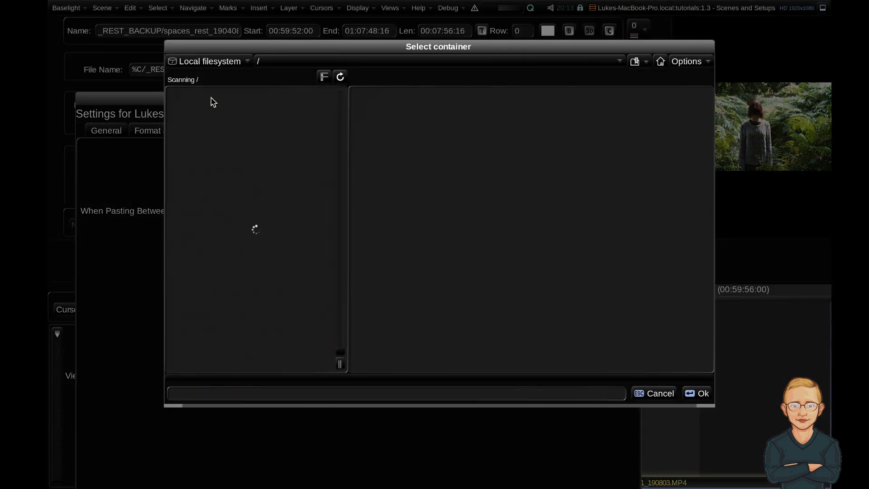
click(693, 394)
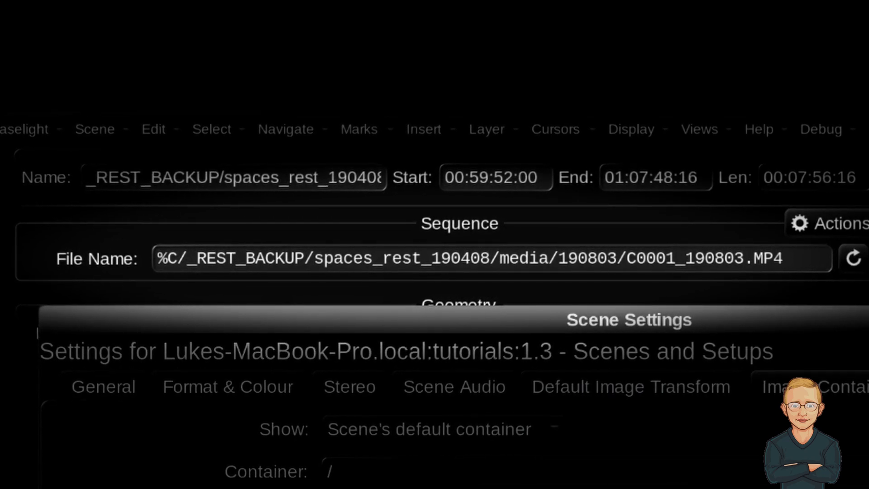
- Set the scene's default image container to the LaCie volume and close Scene Settings
click(190, 64)
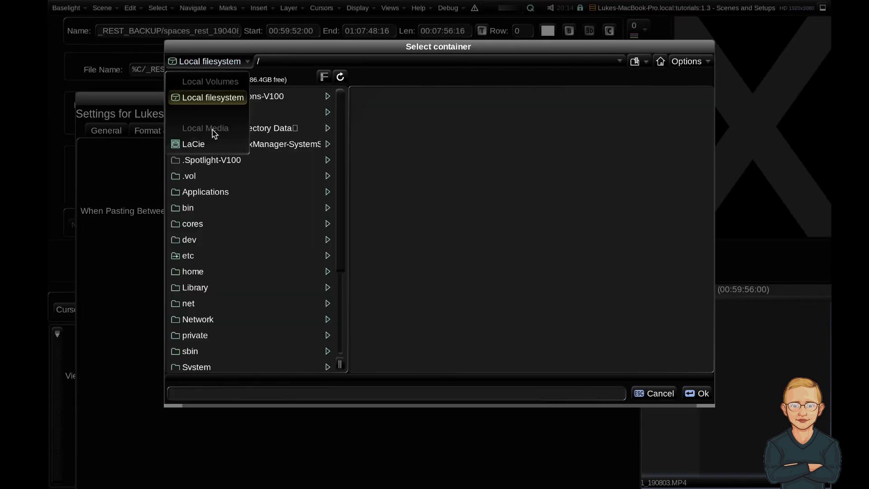
click(208, 144)
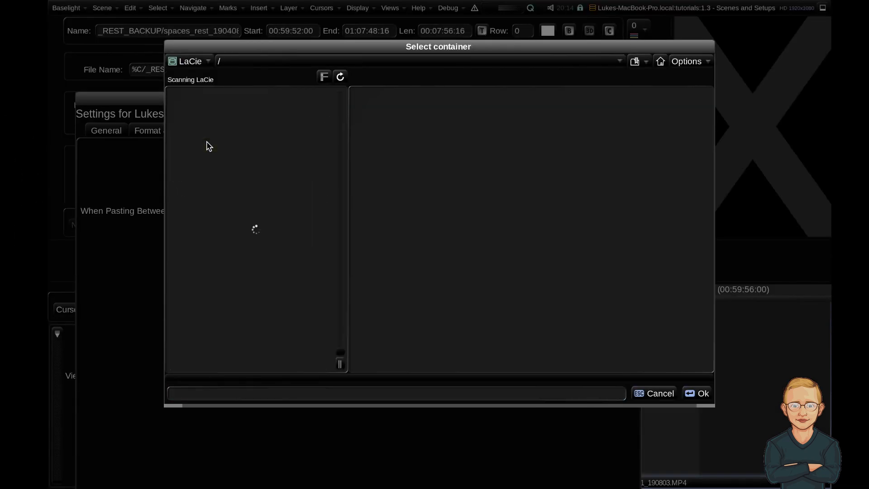
key(Return)
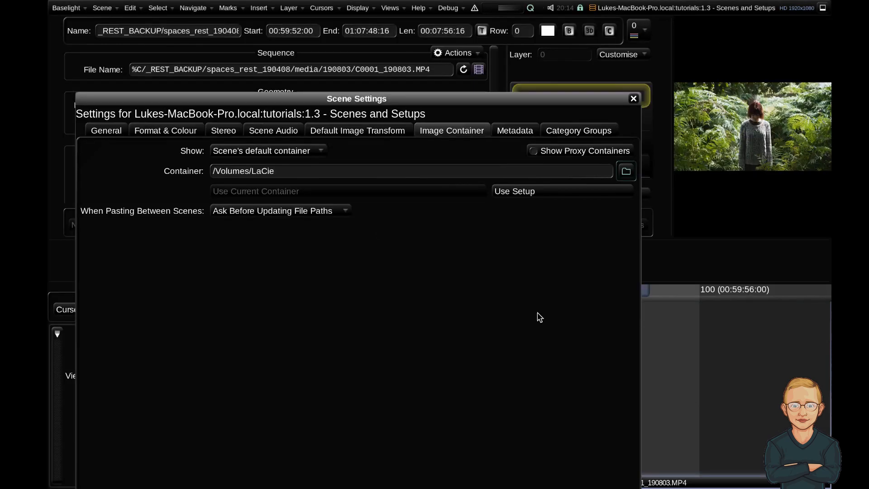
click(633, 100)
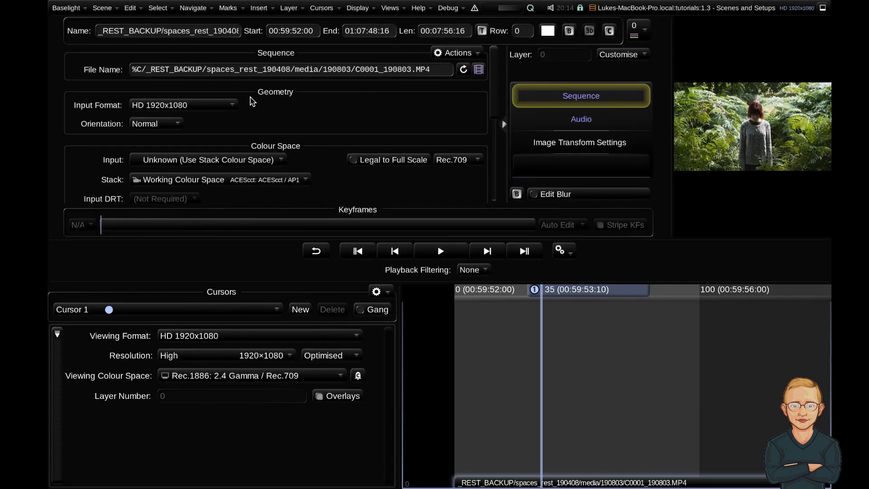
- Copy the Container path from Scene Settings and try it in place of %C in the clip's File Name
click(392, 8)
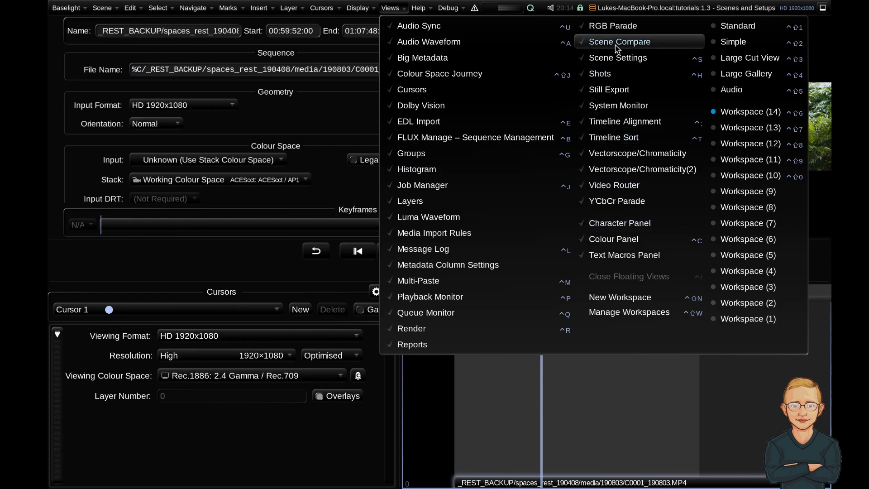
click(623, 59)
click(265, 171)
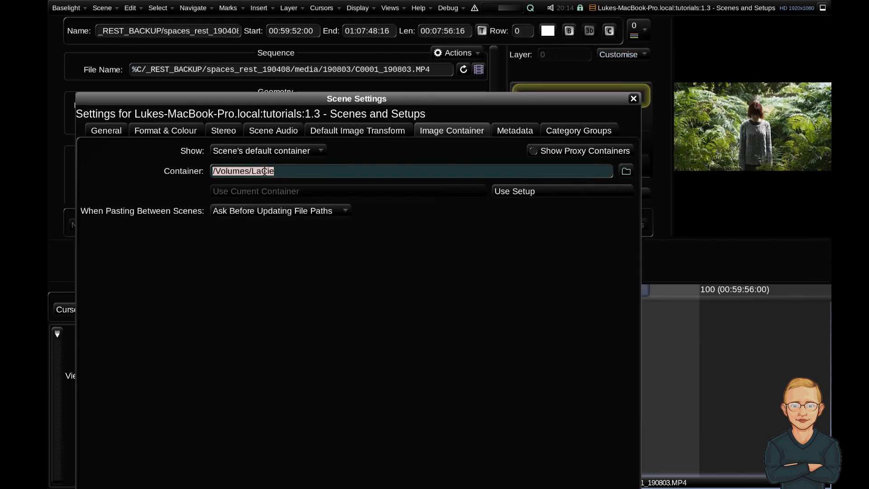
click(633, 99)
drag(142, 69, 131, 69)
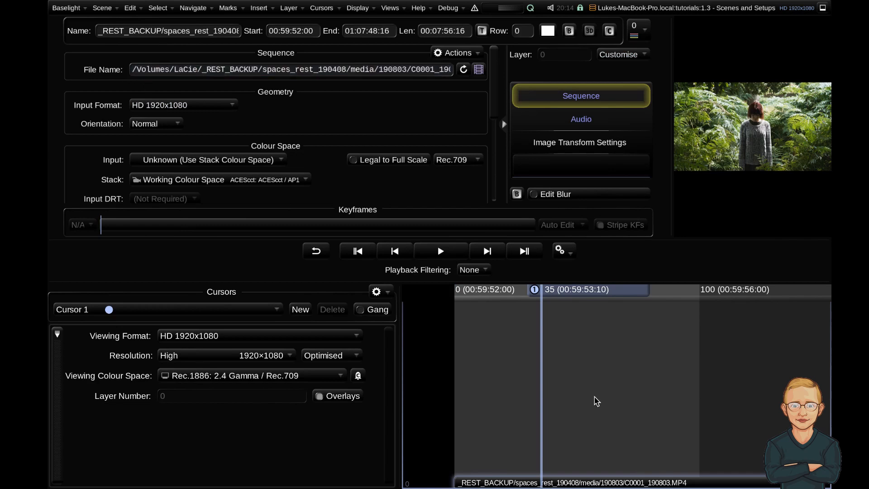
drag(569, 298, 498, 290)
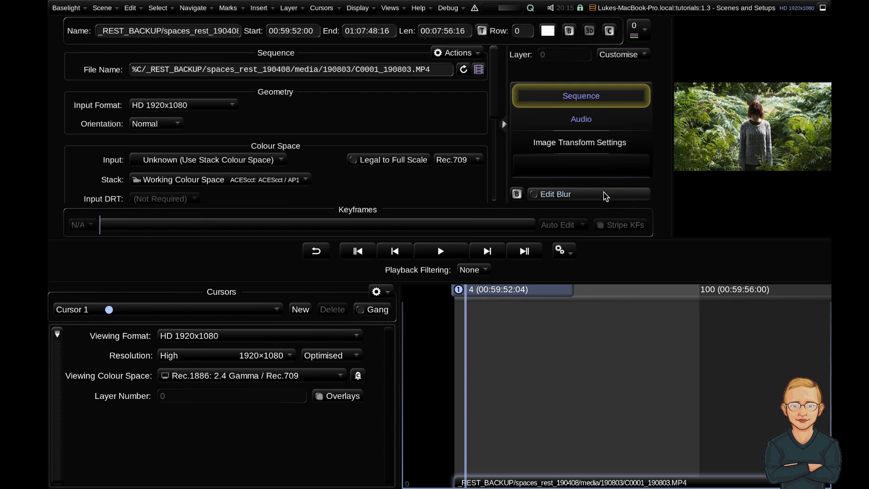
- Open Setups and review the scene's General, Format & Colour, Scene Audio and Image Container settings before closing Scene Settings
click(67, 7)
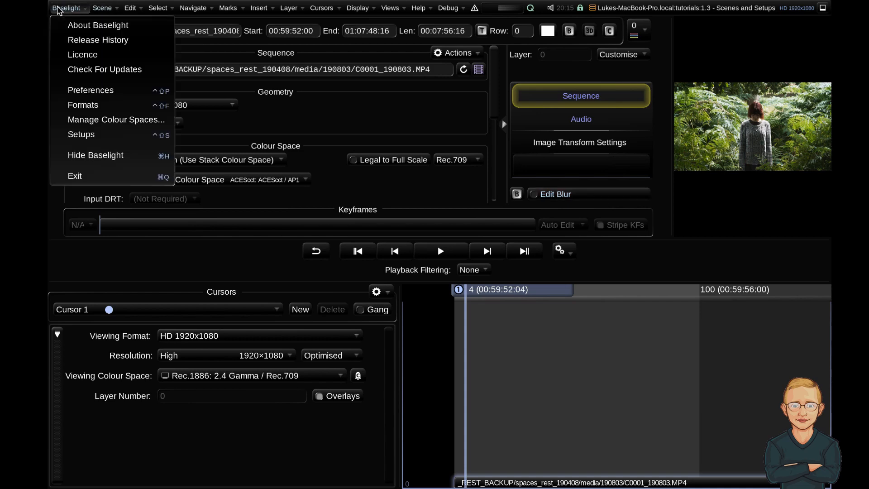
click(86, 134)
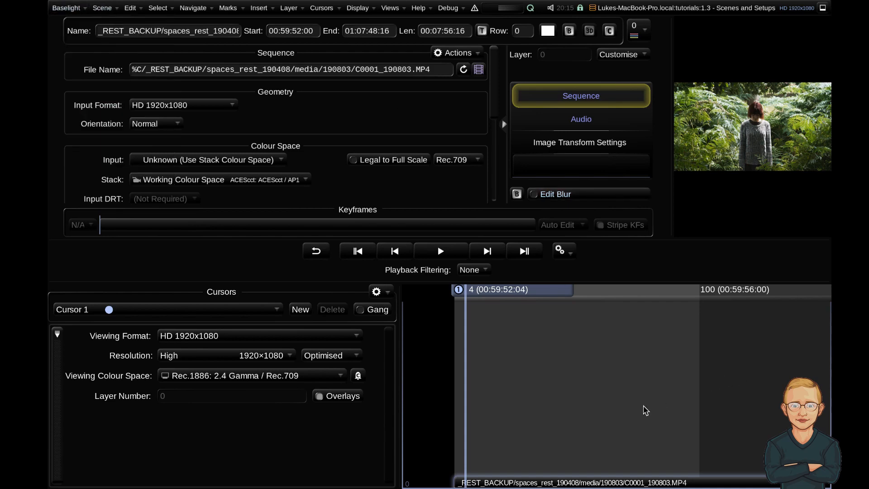
drag(462, 50, 460, 16)
click(165, 50)
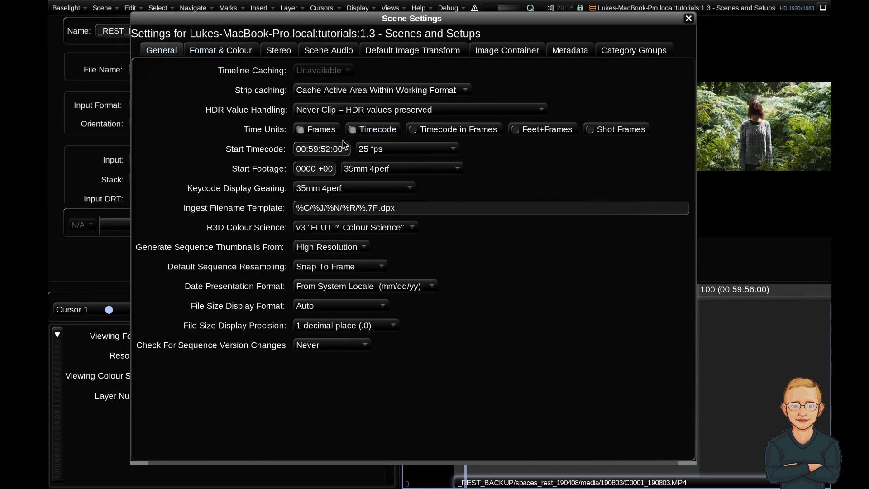
click(237, 50)
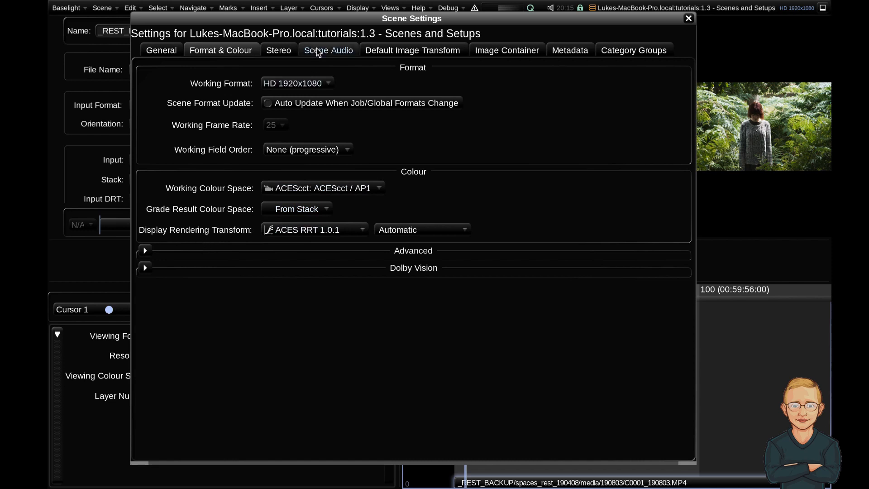
click(328, 51)
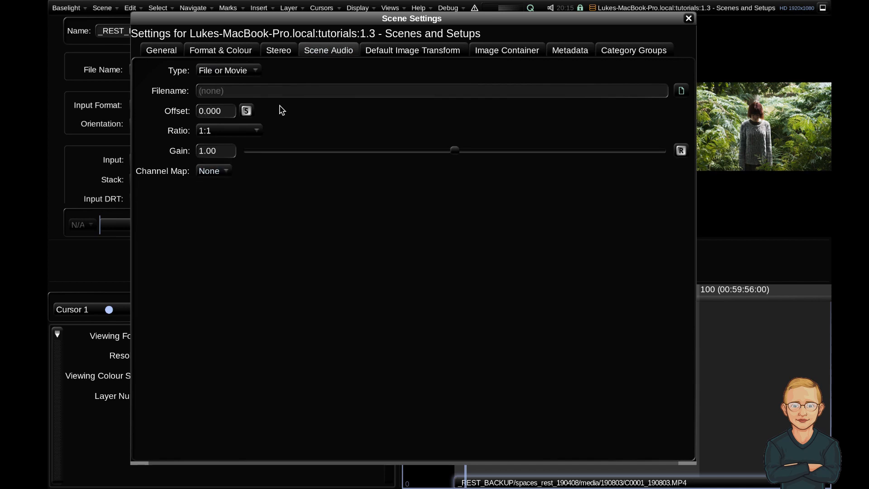
click(525, 52)
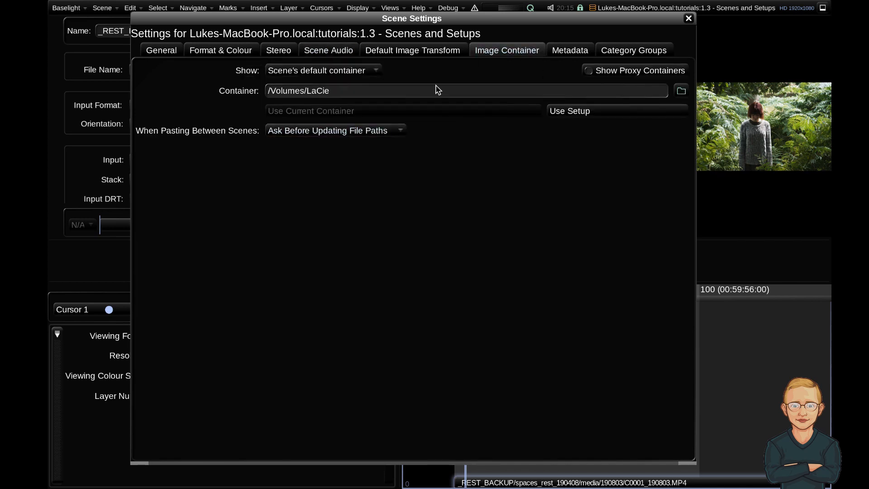
click(689, 18)
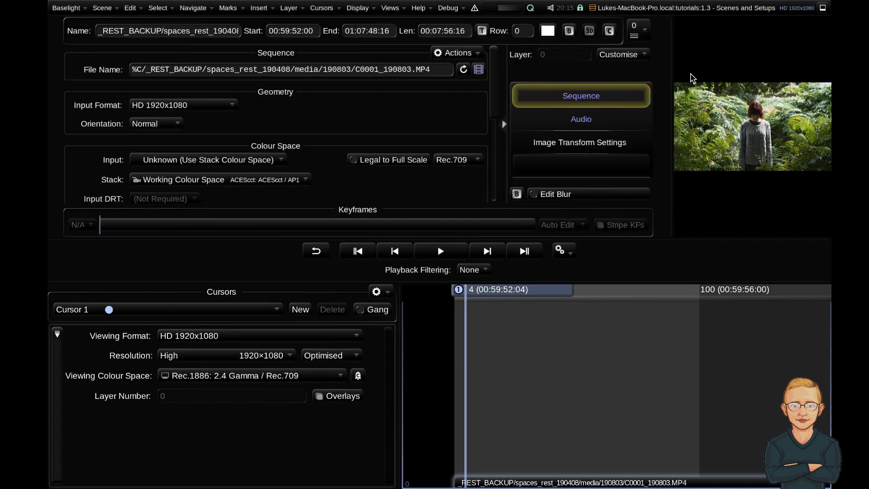